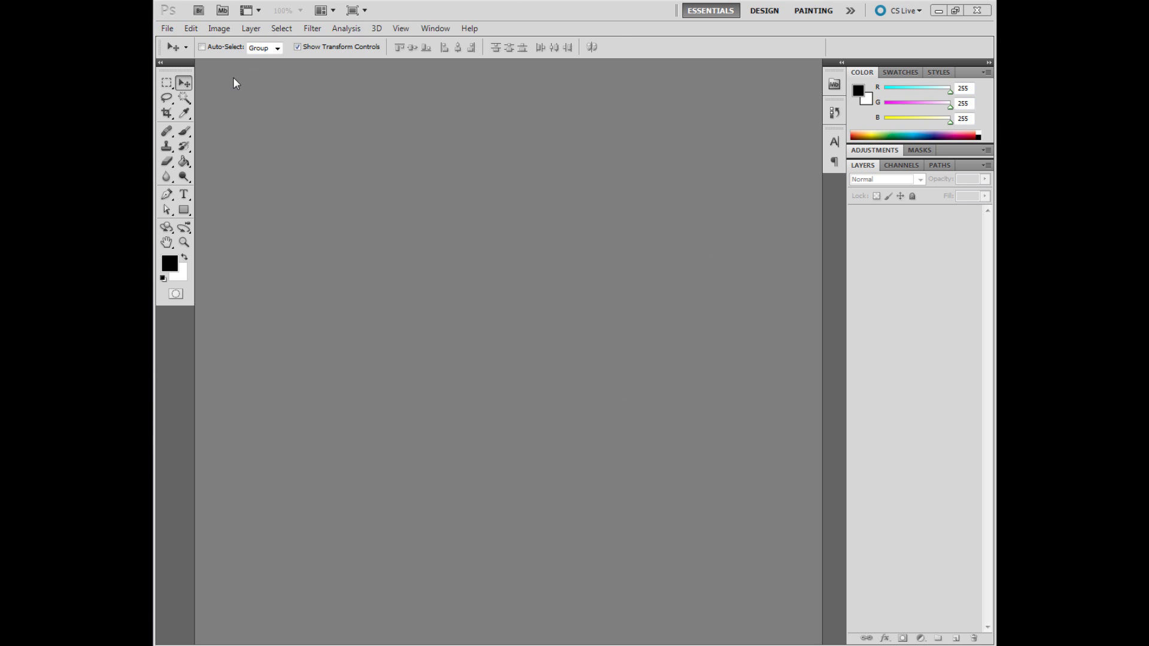
# Step: Open the File menu on the empty Photoshop workspace
pyautogui.click(167, 29)
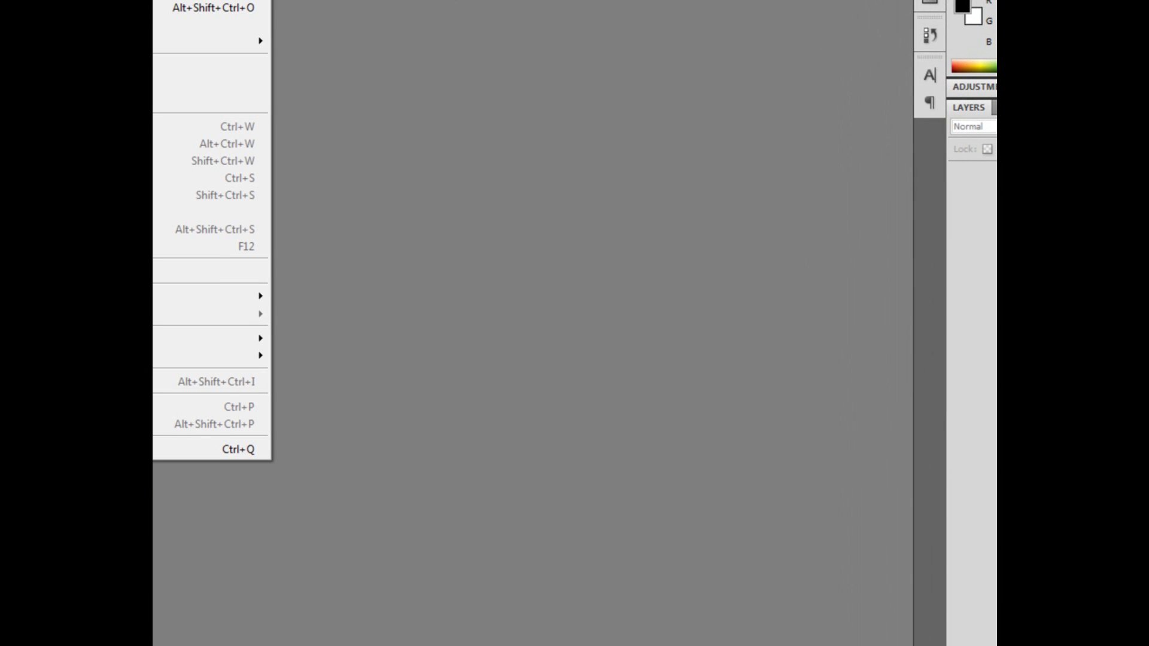
# Step: Open the most recent city street photo, remove its lettering layer and add a blank layer
pyautogui.moveTo(250, 40)
pyautogui.click(313, 44)
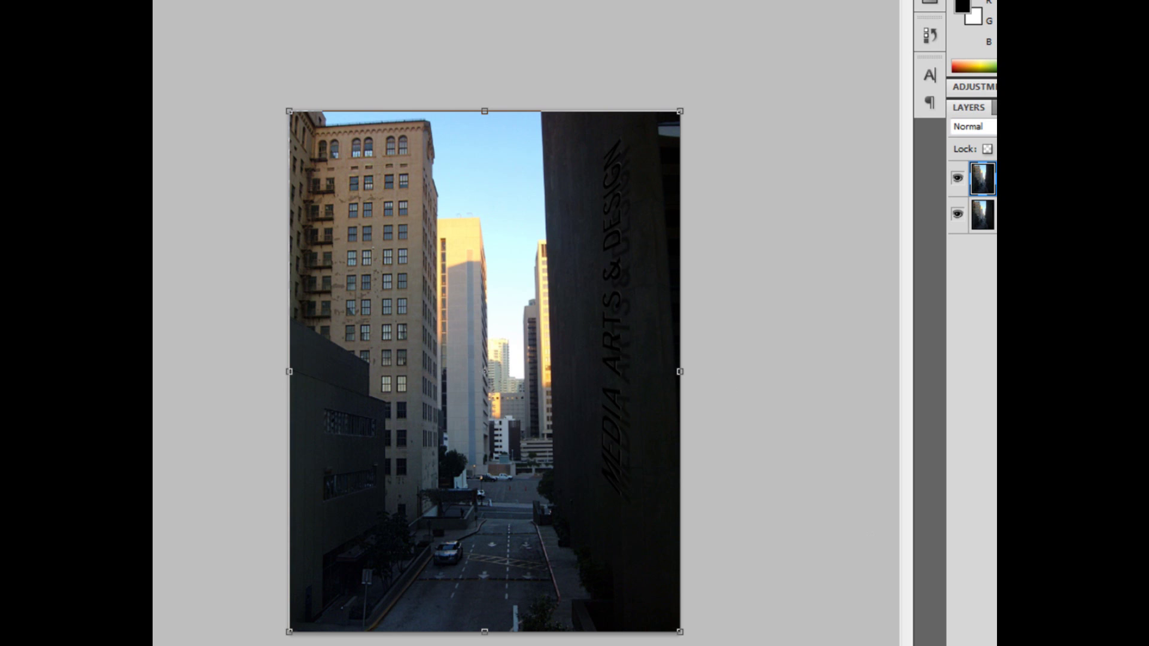
pyautogui.hotkey('ctrl', 'z')
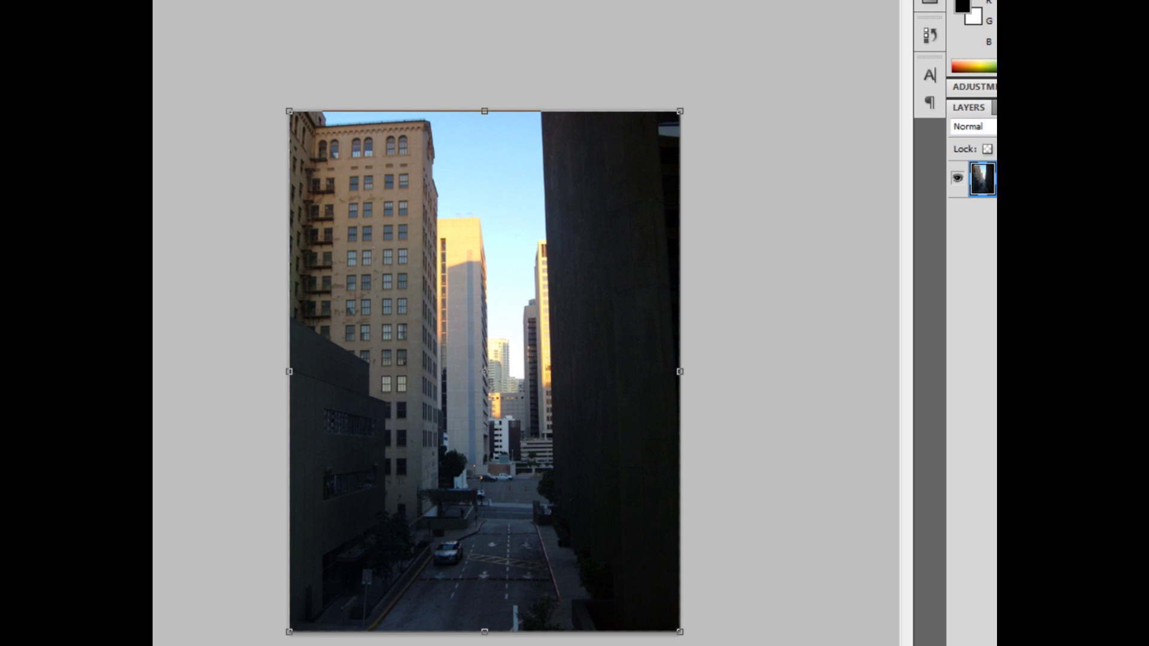
pyautogui.hotkey('ctrl', 'shift', 'alt', 'n')
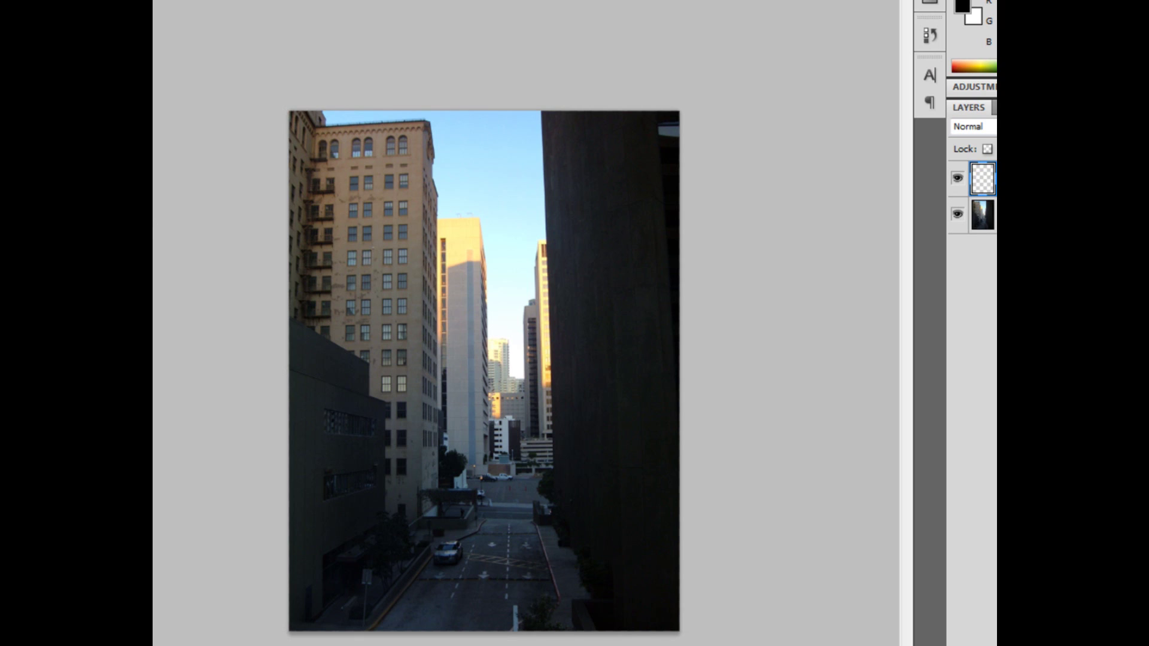
# Step: Type 'MEDIA ART & DESIGN' in the sky, then move the text down toward the centre
pyautogui.click(482, 226)
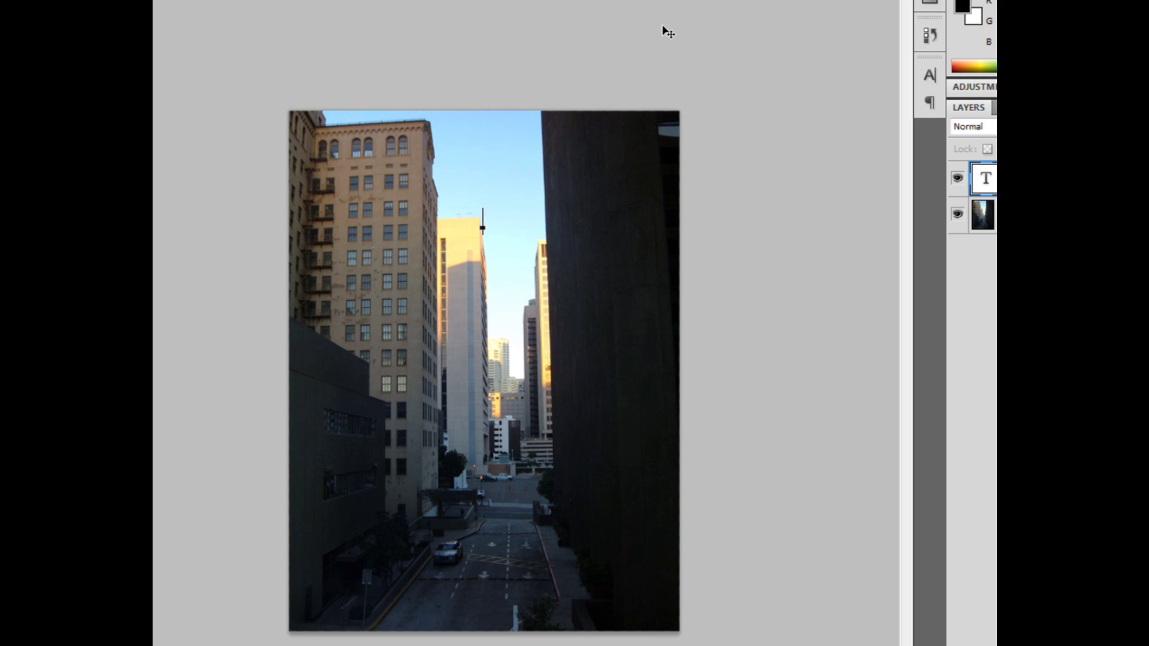
pyautogui.write('MEDIDA')
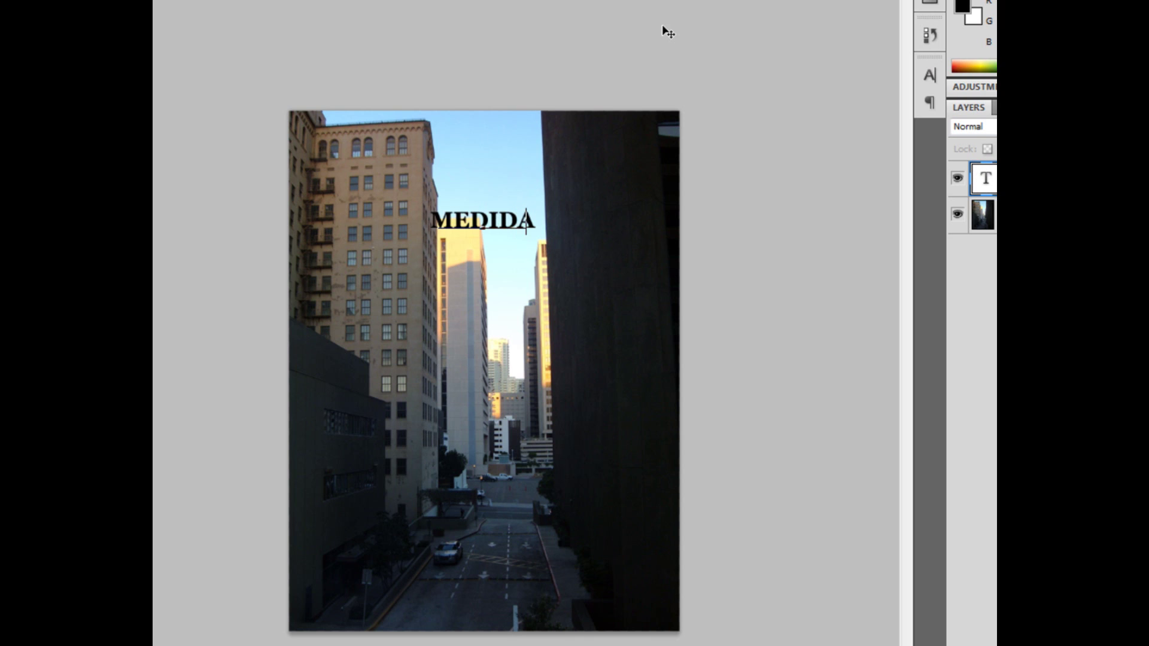
pyautogui.press('BackSpace')
pyautogui.press('BackSpace')
pyautogui.write('A ART ')
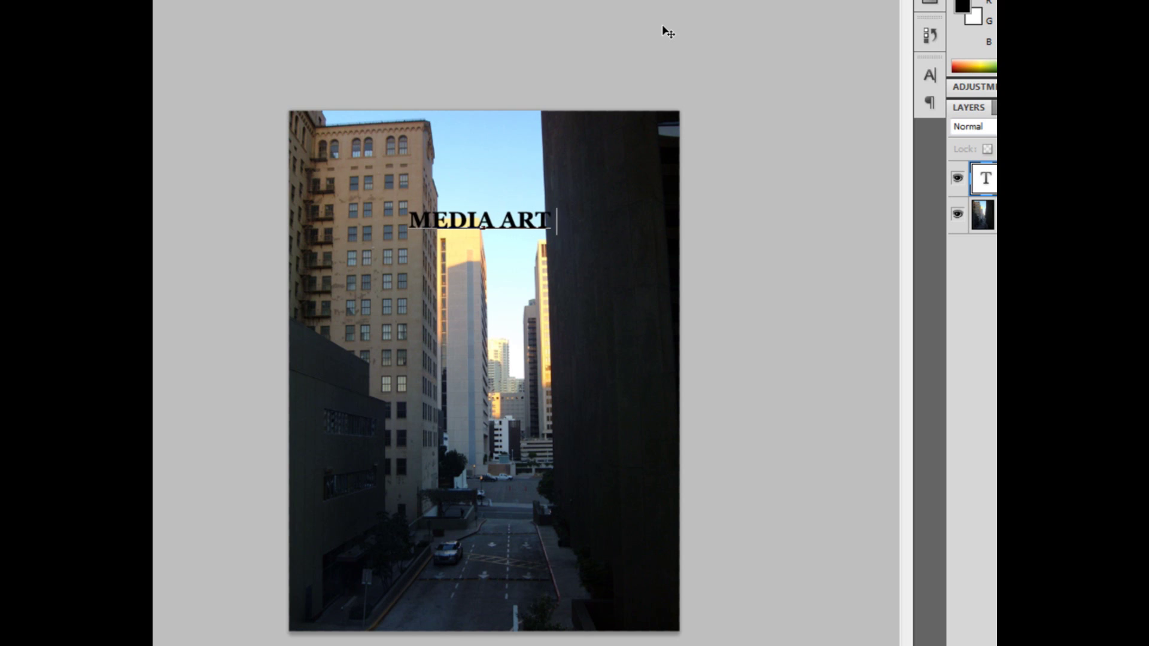
pyautogui.write('& DESIGN')
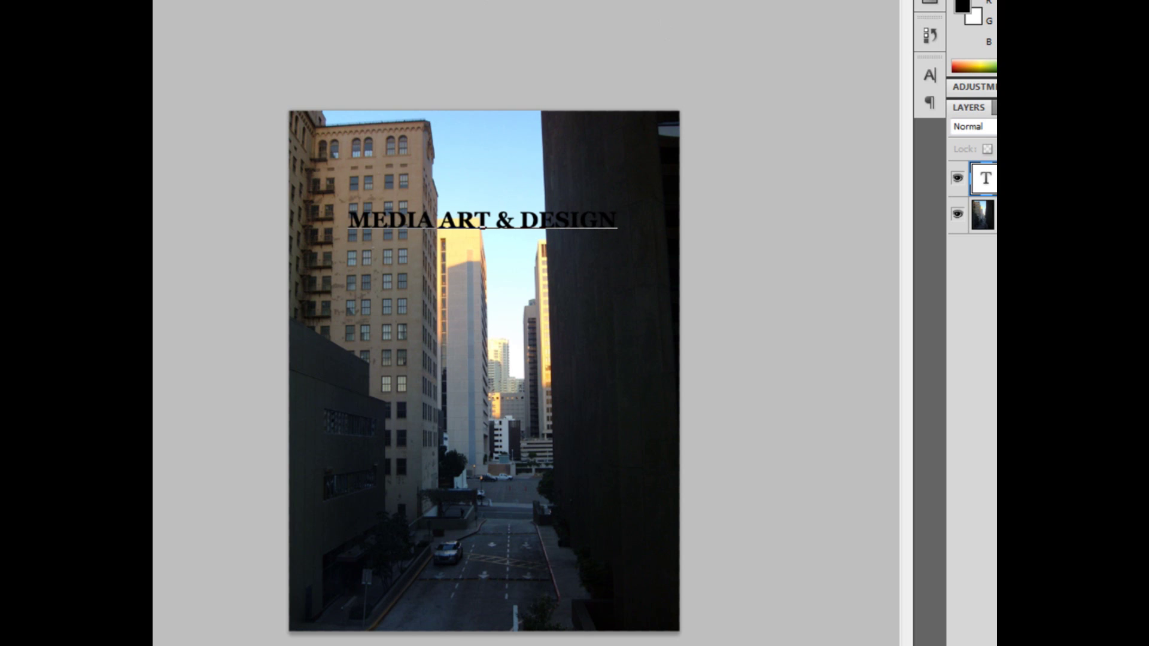
pyautogui.hotkey('ctrl', 'Return')
pyautogui.press('v')
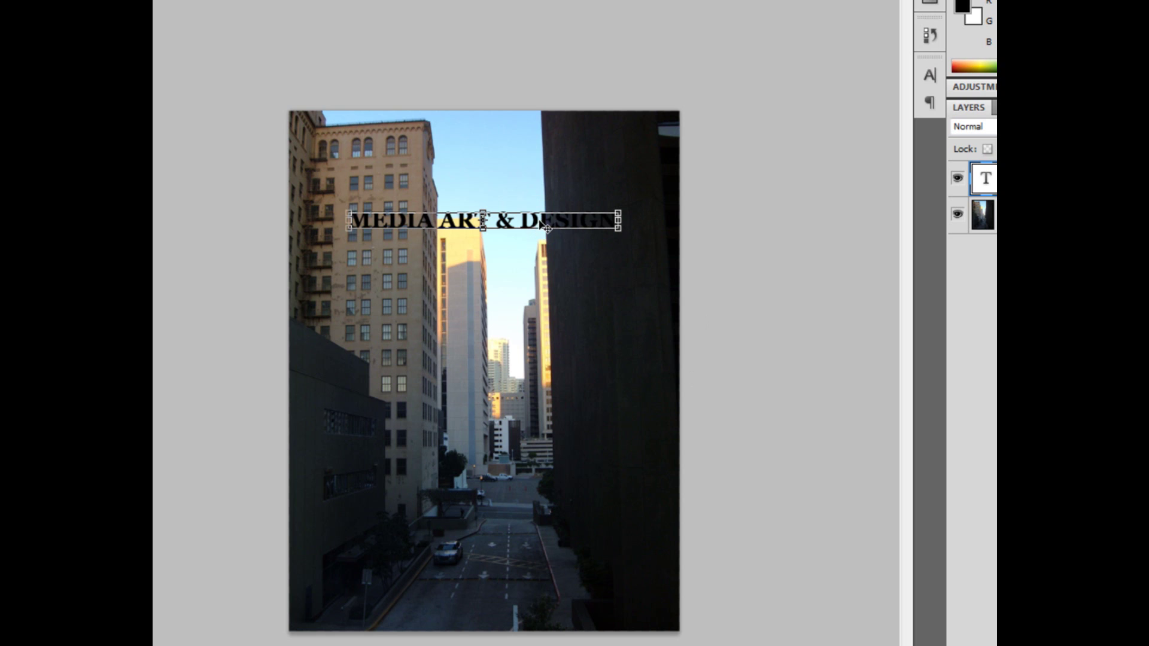
pyautogui.moveTo(546, 227); pyautogui.dragTo(629, 366)
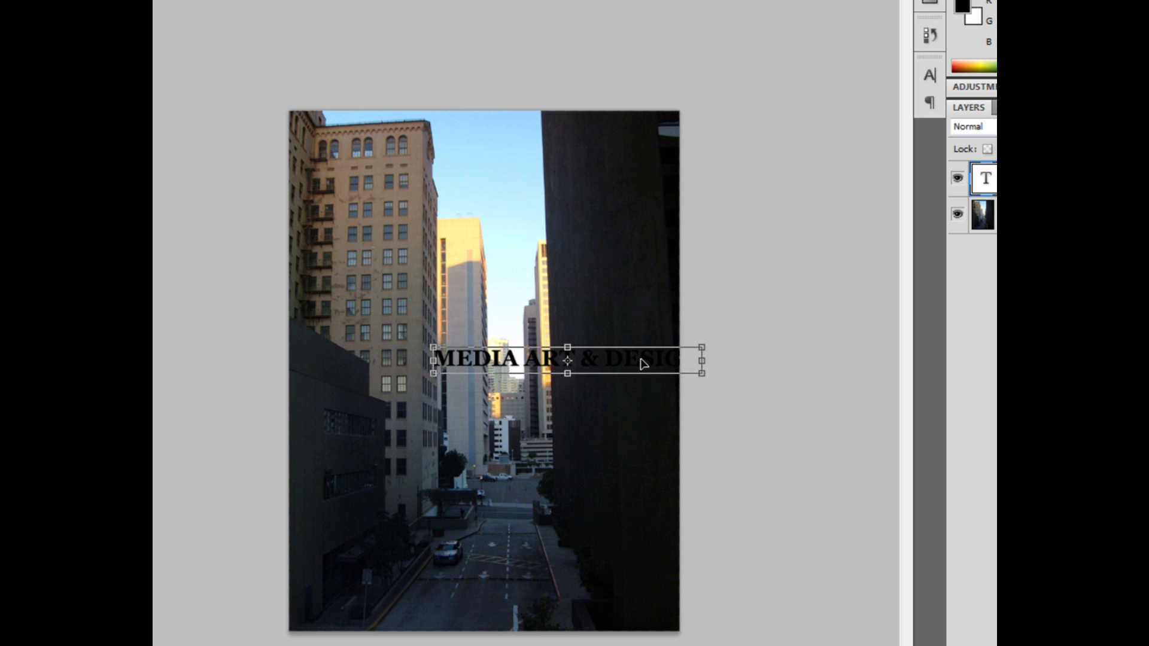
# Step: Rotate the text 90° counter-clockwise onto the right building wall and nudge it about 50 px up
pyautogui.rightClick(588, 365)
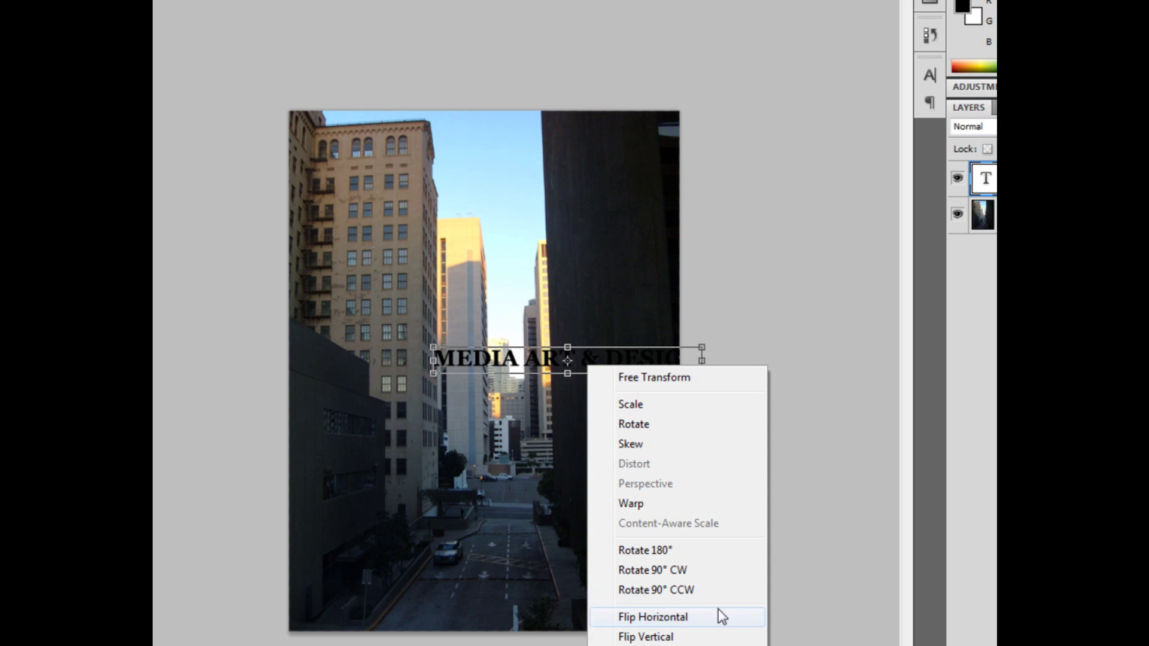
pyautogui.click(716, 593)
pyautogui.moveTo(579, 421); pyautogui.dragTo(606, 383)
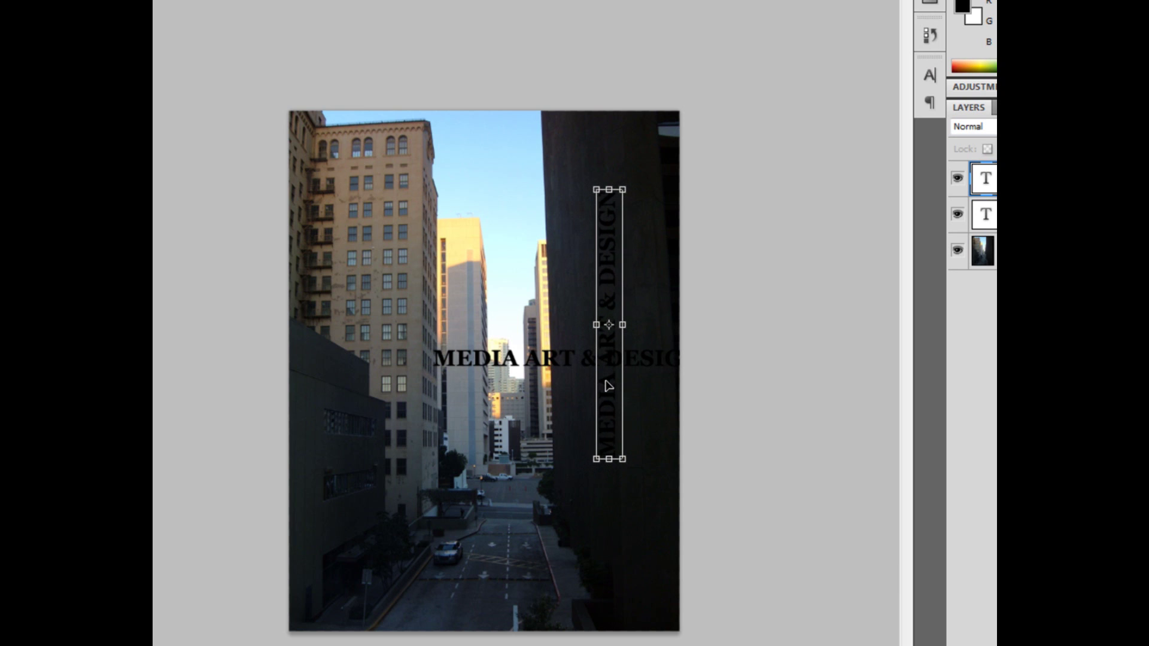
pyautogui.press('Return')
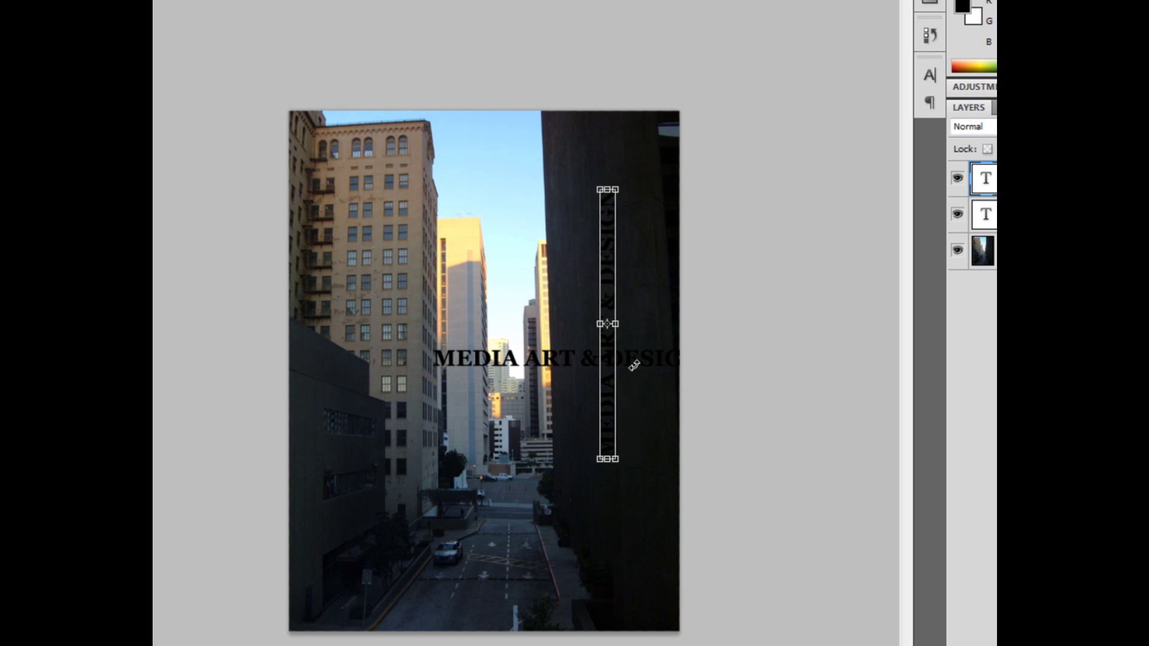
pyautogui.click(567, 359)
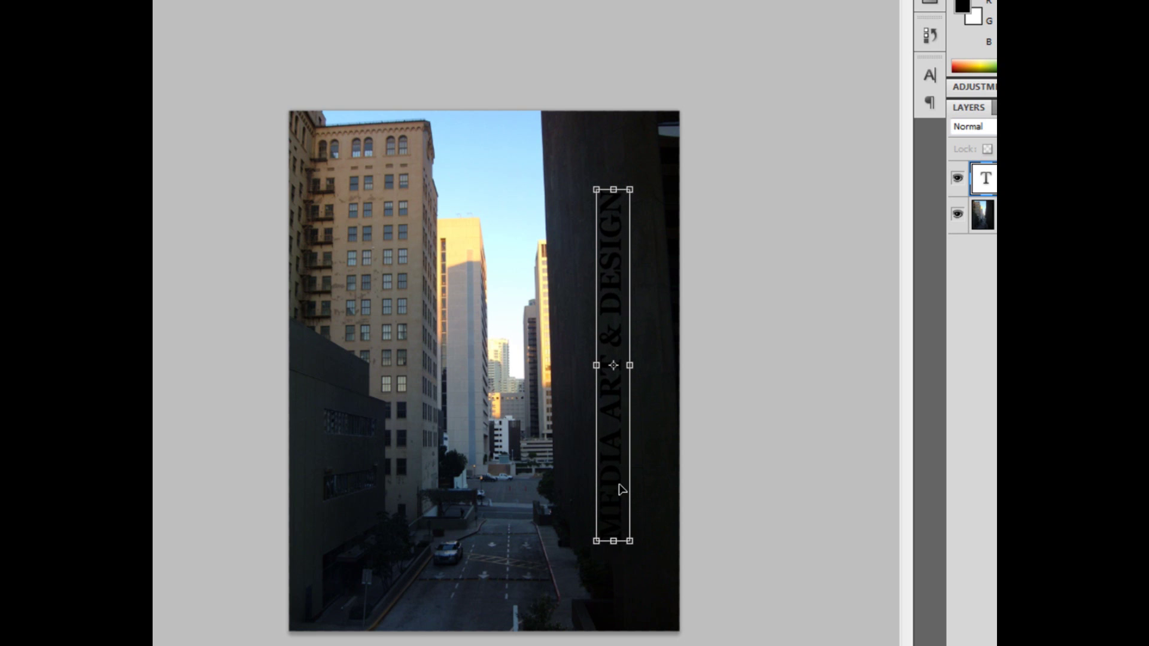
pyautogui.moveTo(621, 487); pyautogui.dragTo(617, 444)
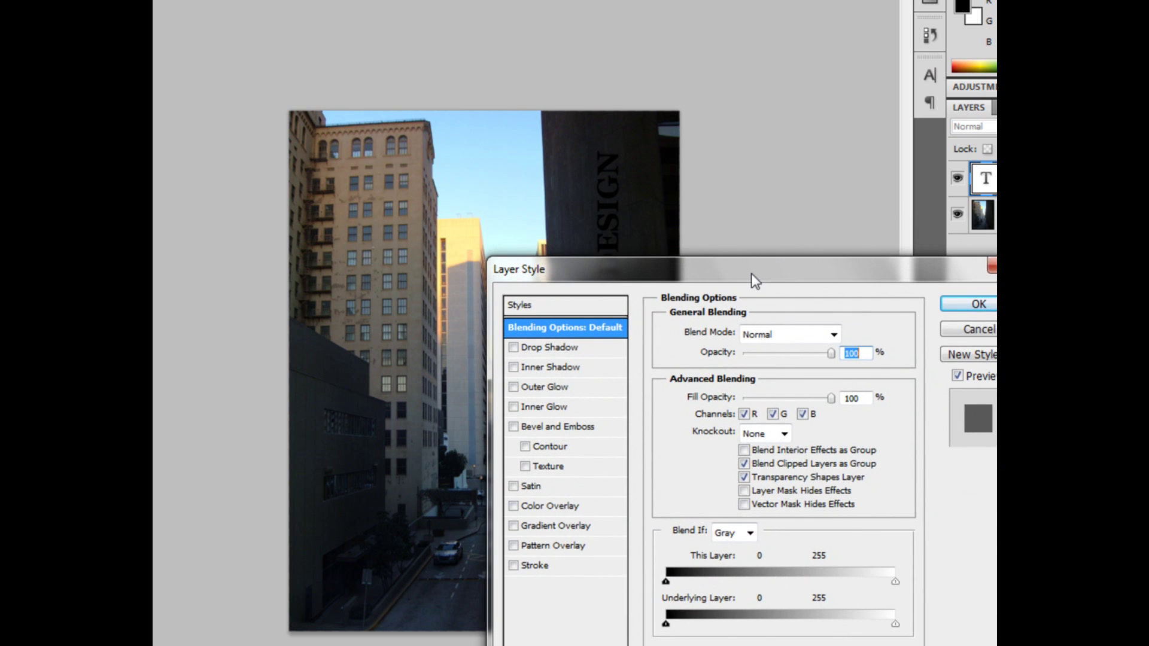
# Step: Add Bevel and Emboss with depth 113%, size 0, angle -90° and highlight opacity 59%
pyautogui.click(567, 429)
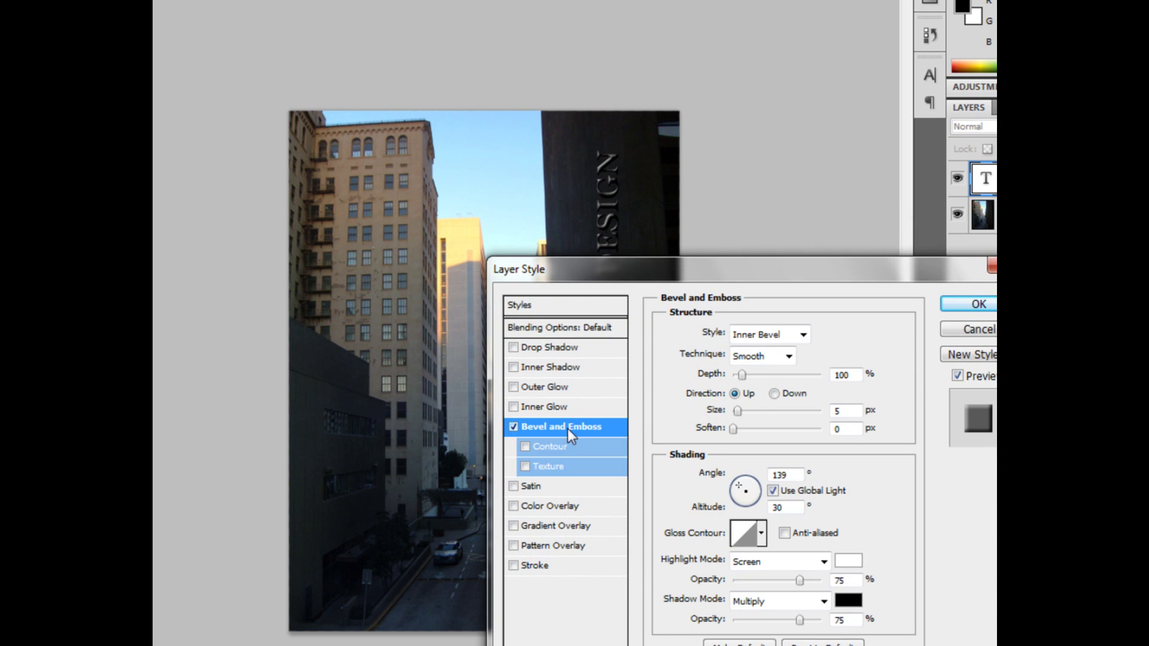
pyautogui.doubleClick(851, 378)
pyautogui.write('113')
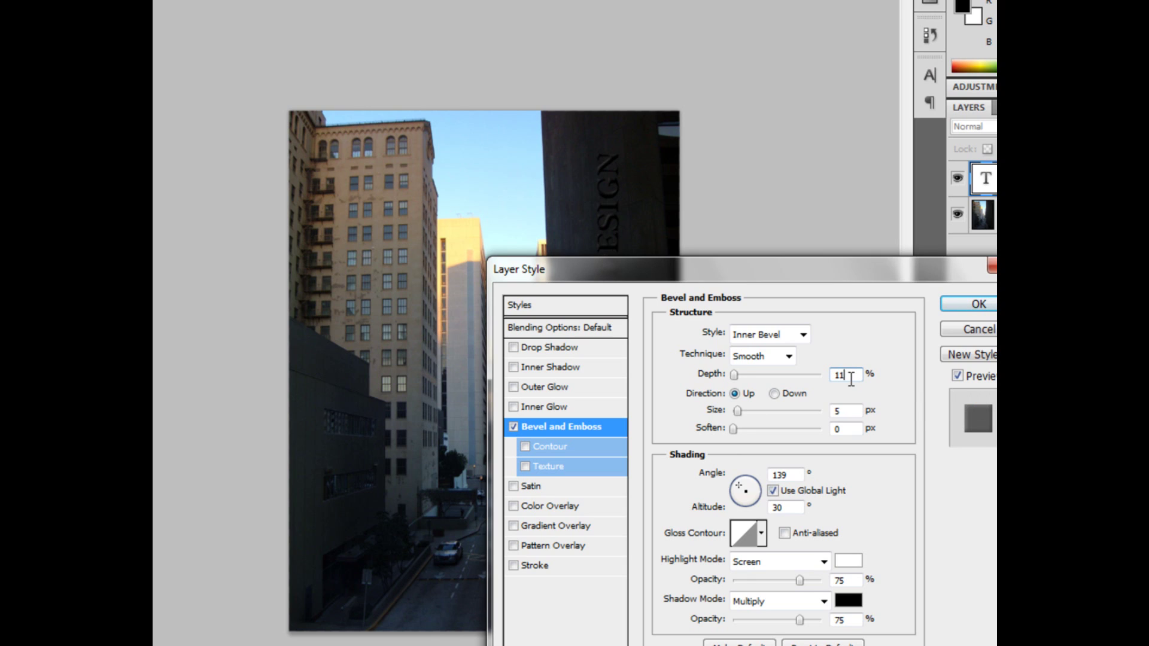
pyautogui.doubleClick(845, 411)
pyautogui.write('0')
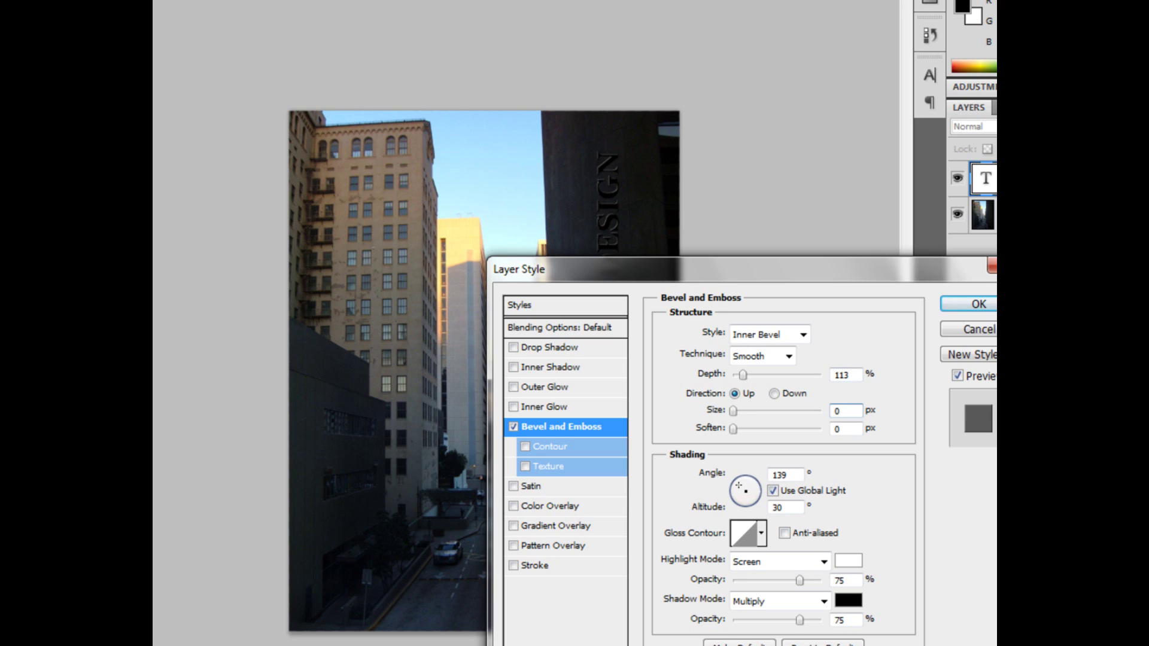
pyautogui.doubleClick(785, 476)
pyautogui.write('-90')
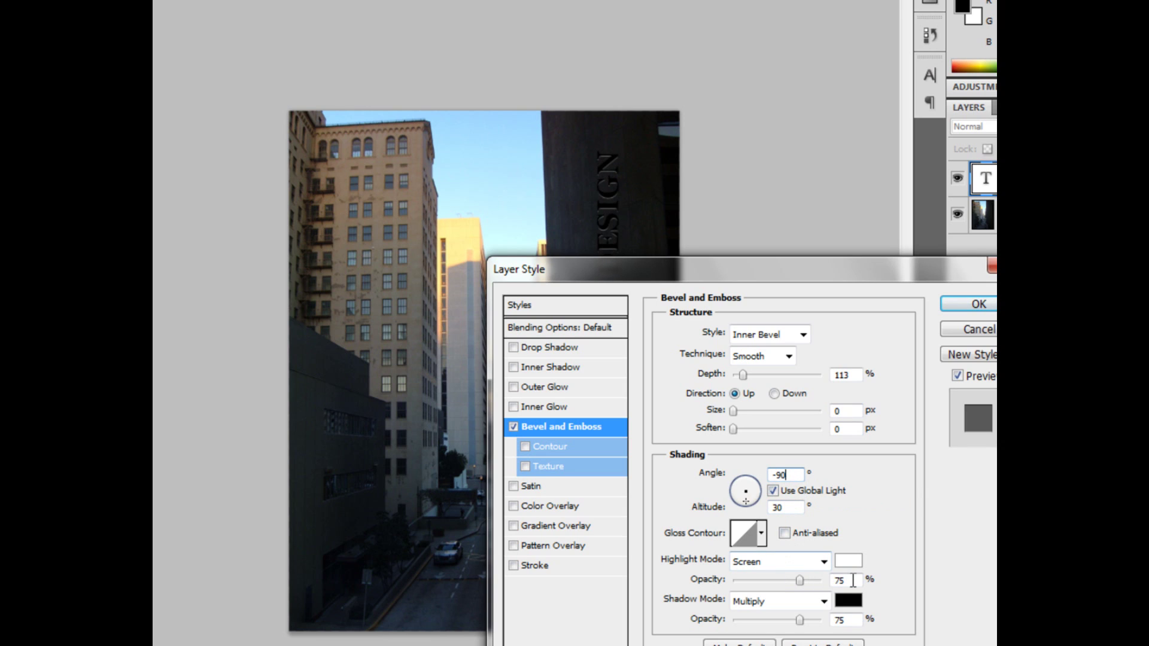
pyautogui.doubleClick(851, 579)
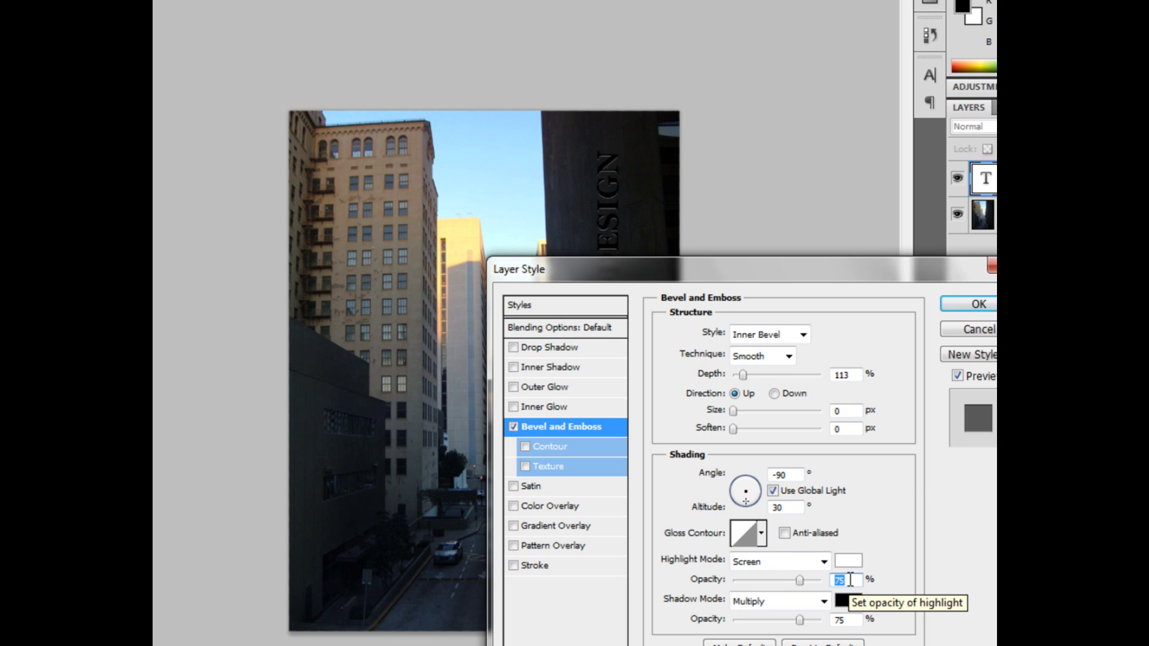
pyautogui.write('59')
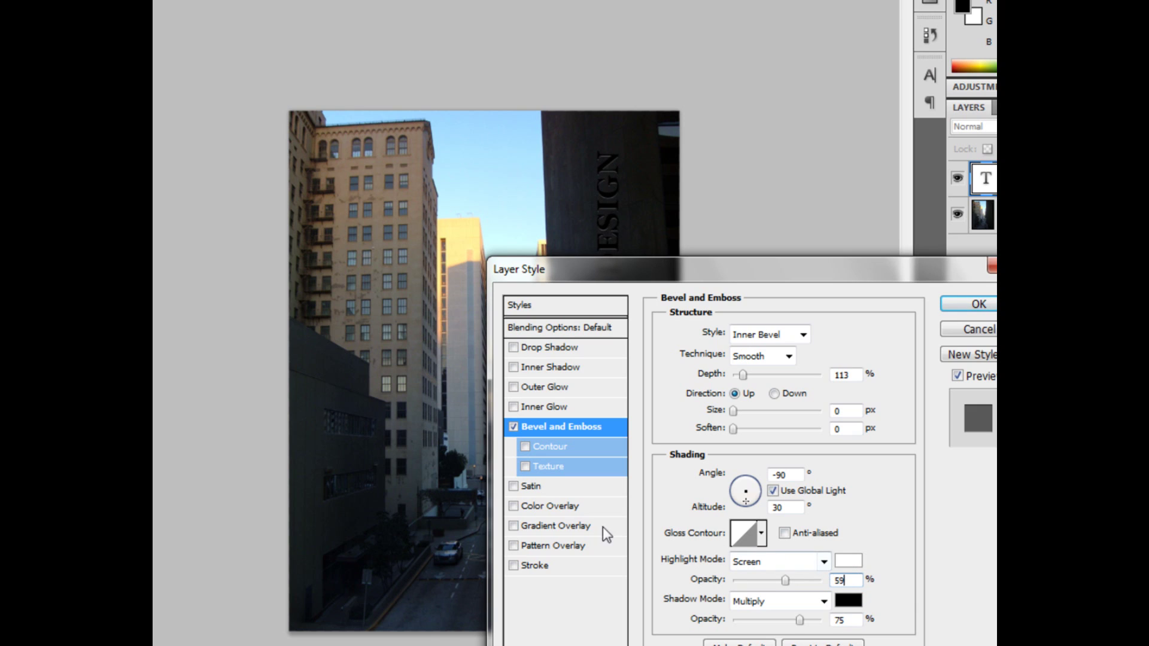
pyautogui.click(520, 347)
# Step: Show the Drop Shadow settings and set the shadow opacity to 59%
pyautogui.click(592, 352)
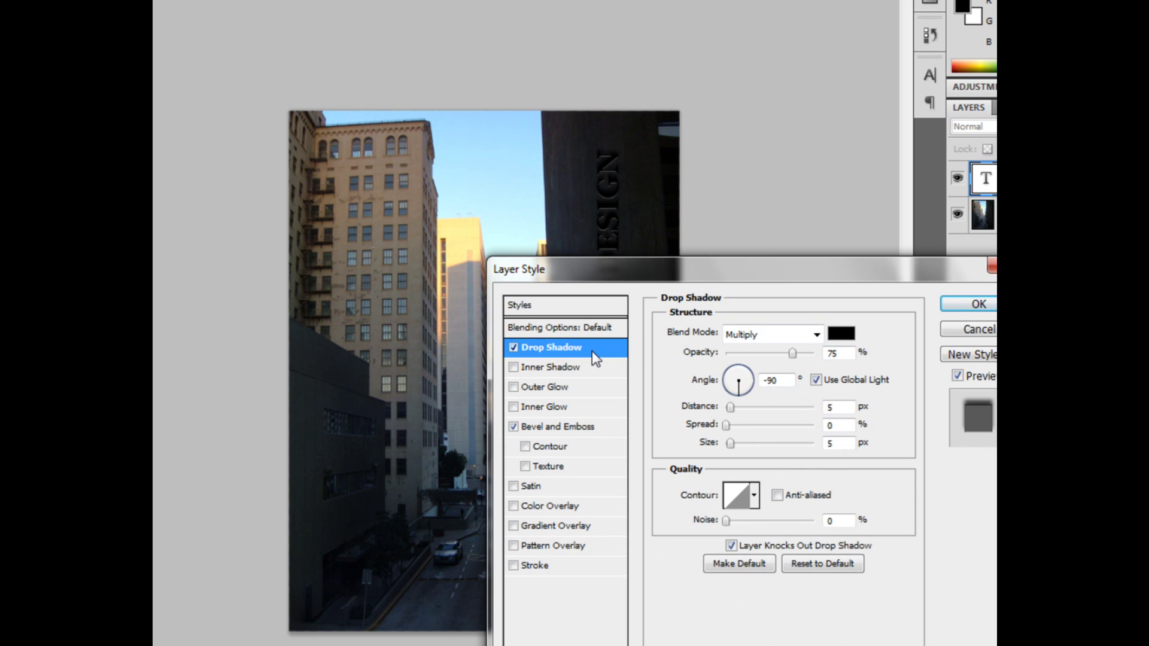
pyautogui.moveTo(780, 265); pyautogui.dragTo(767, 379)
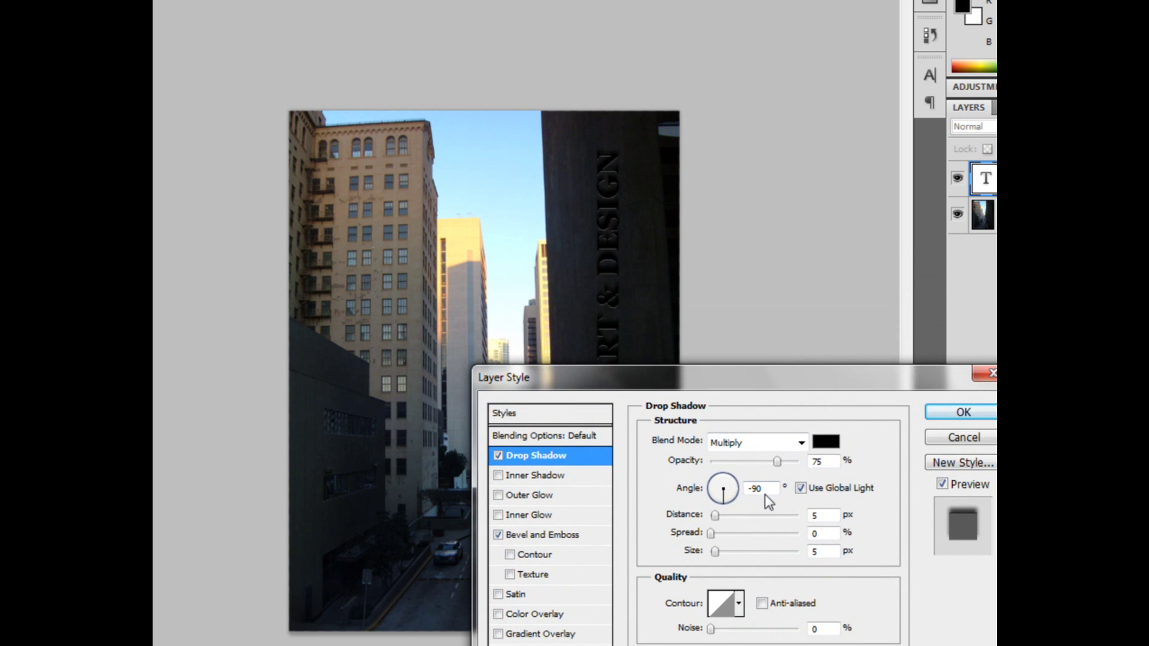
pyautogui.click(818, 462)
pyautogui.press('BackSpace')
pyautogui.click(831, 518)
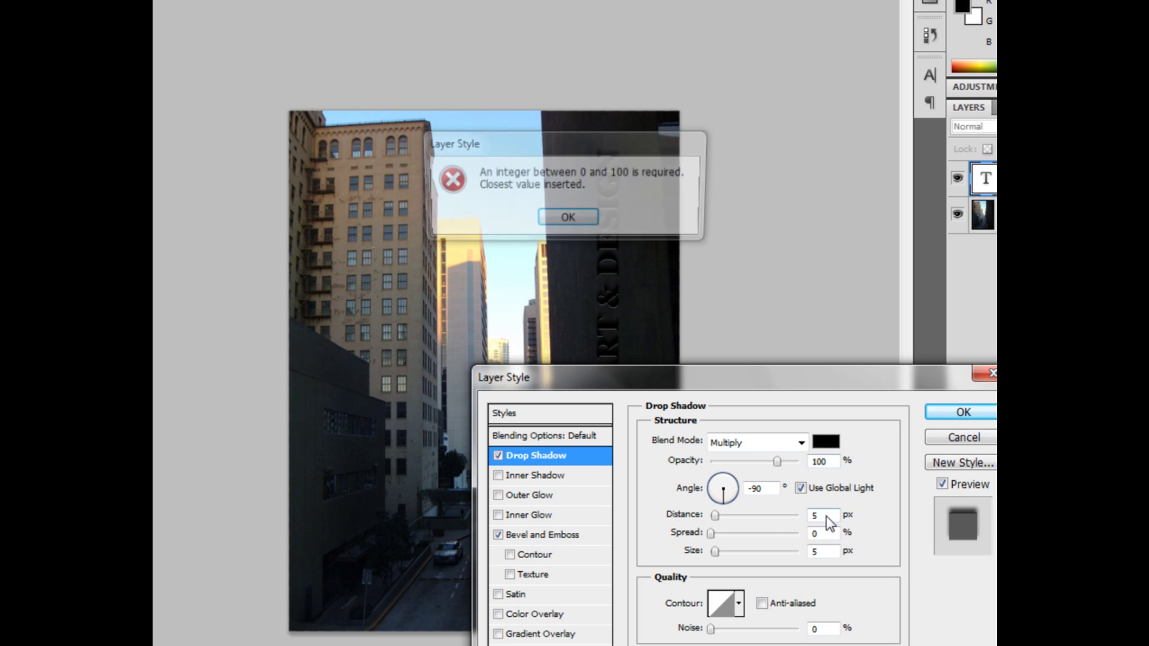
pyautogui.click(579, 222)
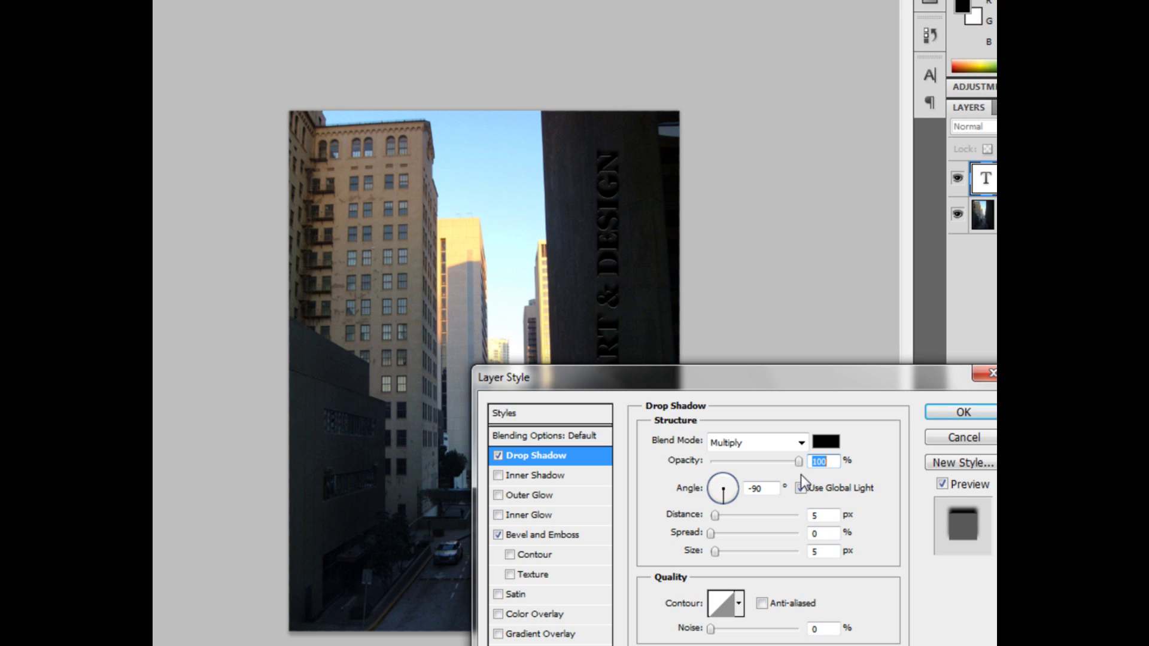
pyautogui.write('59')
# Step: Set shadow distance 13 px, size 3 px and angle -135°, then apply the style
pyautogui.click(829, 518)
pyautogui.write('13')
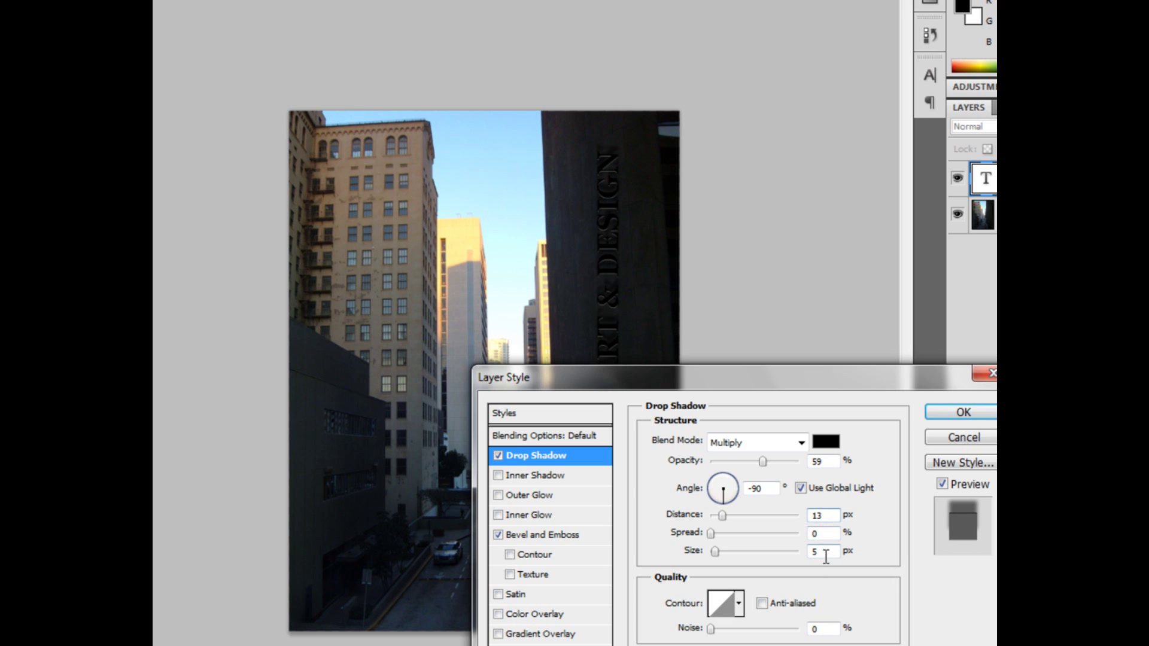
pyautogui.click(825, 554)
pyautogui.write('3')
pyautogui.click(771, 490)
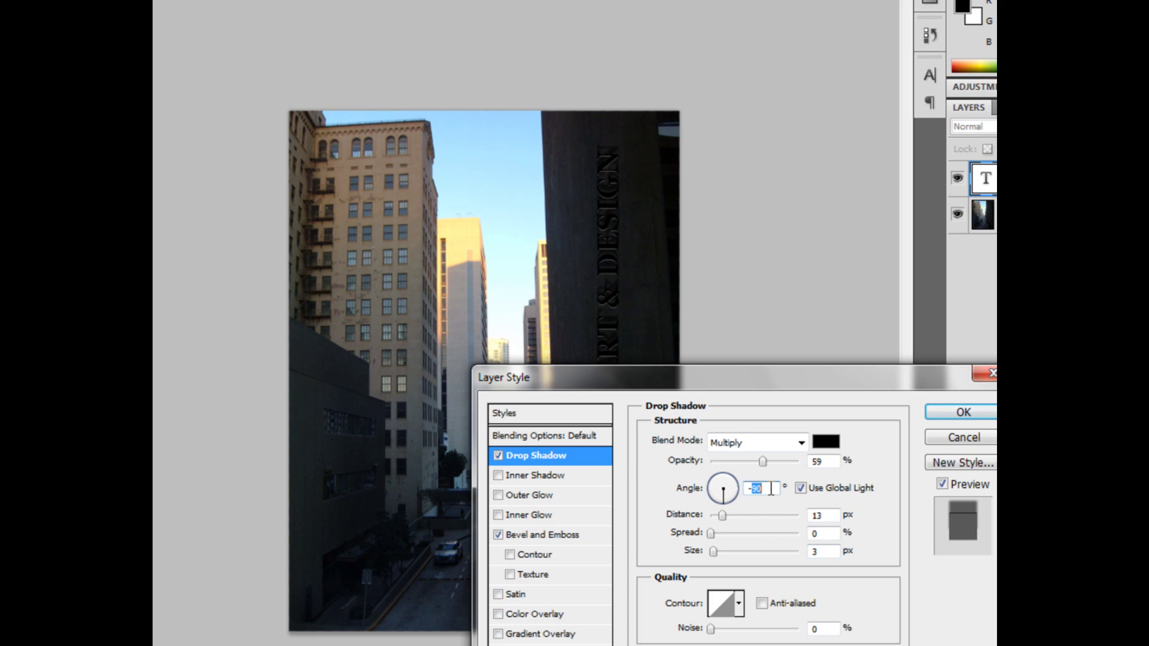
pyautogui.write('-135')
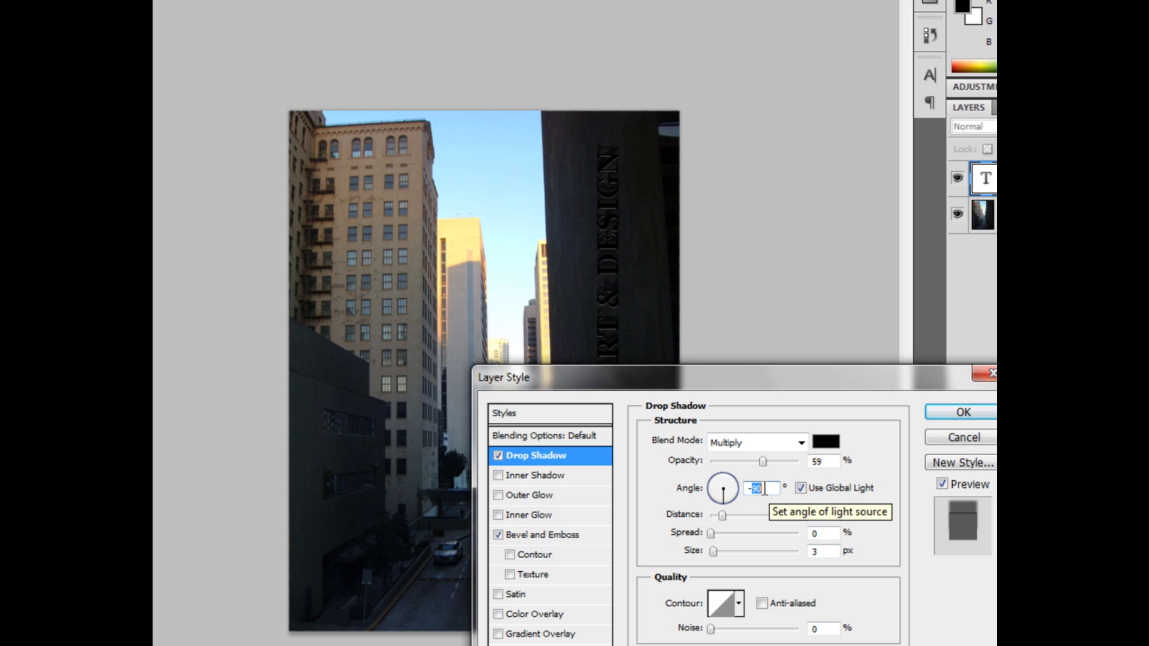
pyautogui.click(960, 409)
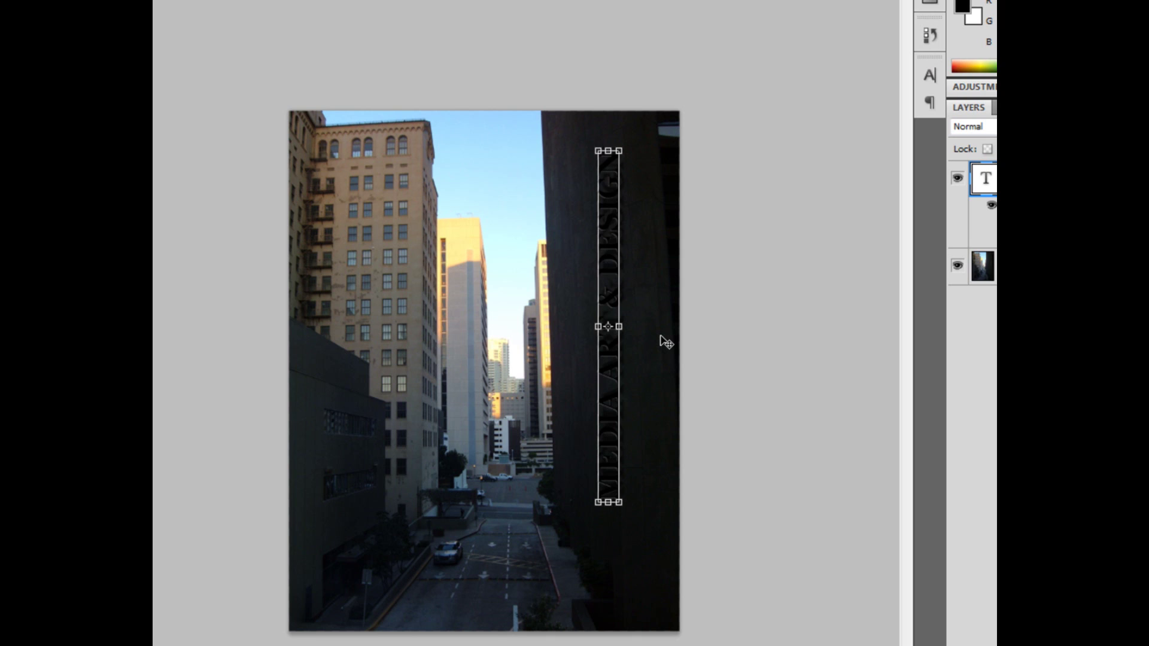
# Step: Widen the vertical text slightly, choose Warp, and accept rasterizing the type layer
pyautogui.moveTo(666, 342); pyautogui.dragTo(659, 337)
pyautogui.rightClick(614, 398)
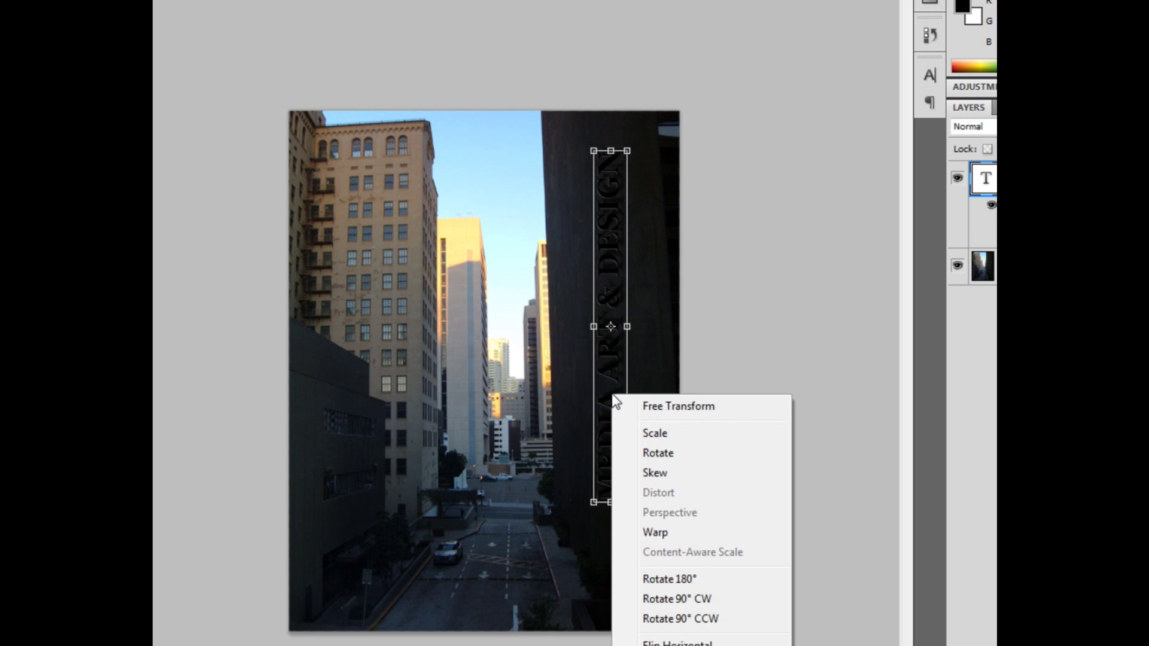
pyautogui.click(673, 533)
pyautogui.hotkey('ctrl', 'j')
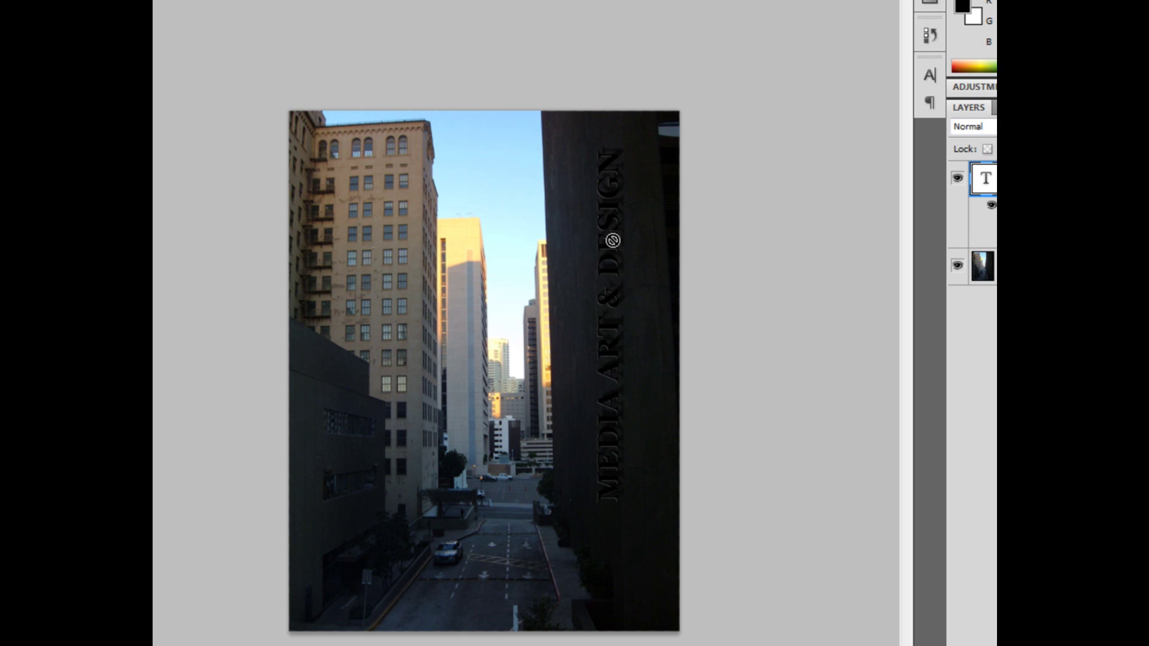
pyautogui.click(612, 240)
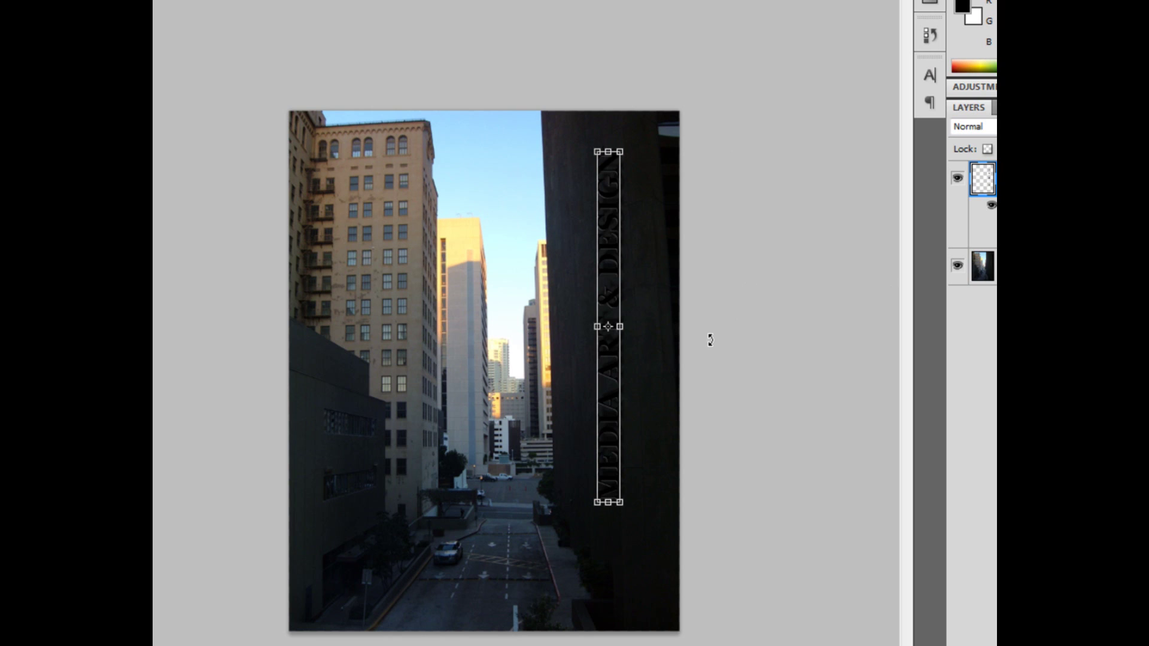
# Step: Distort the text by pulling its top-left corner down, commit it, and select the layer below
pyautogui.rightClick(617, 403)
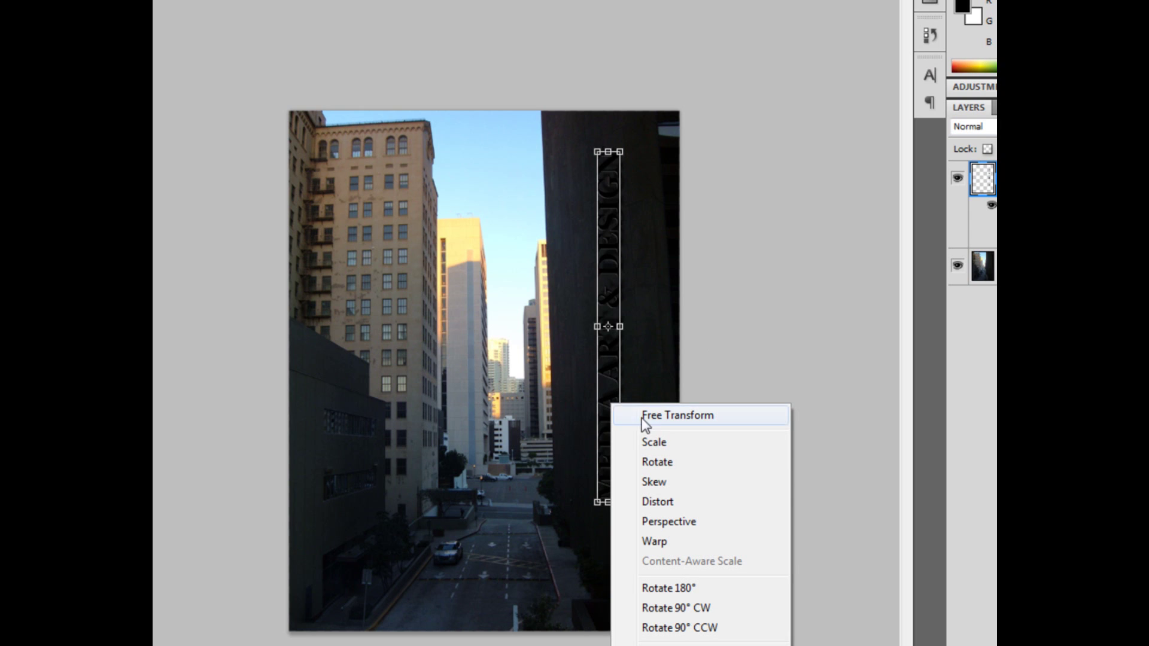
pyautogui.click(665, 503)
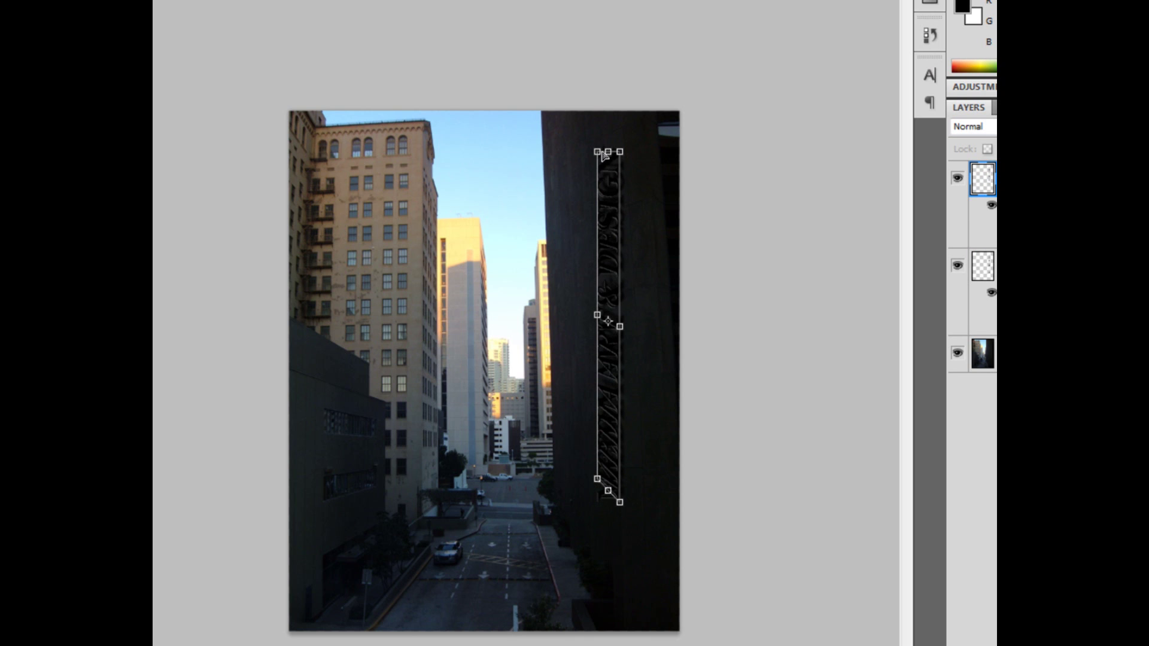
pyautogui.moveTo(597, 152); pyautogui.dragTo(599, 172)
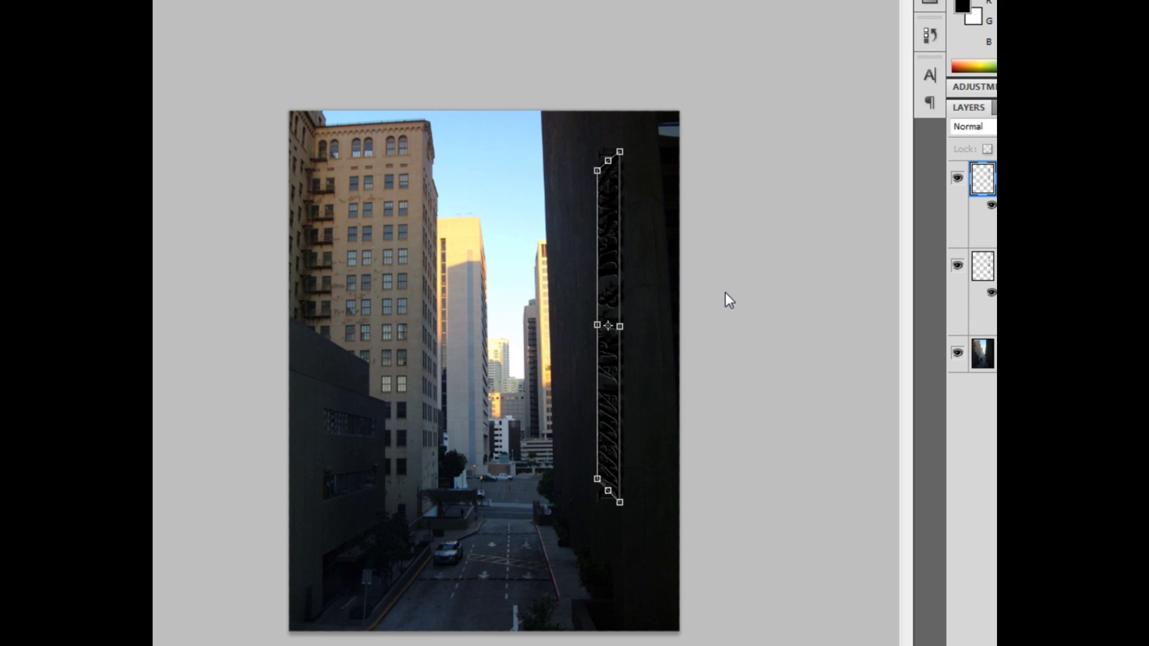
pyautogui.press('Return')
pyautogui.hotkey('alt', '[')
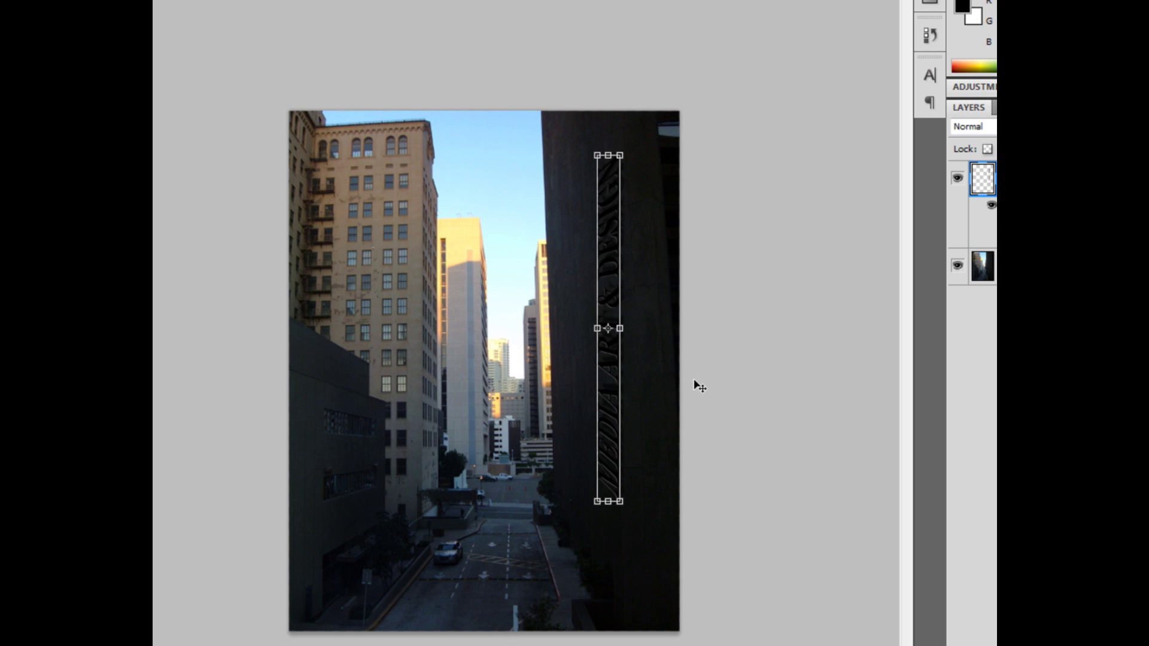
# Step: Bring up the transform options on the merged text layer, then dismiss them
pyautogui.rightClick(609, 373)
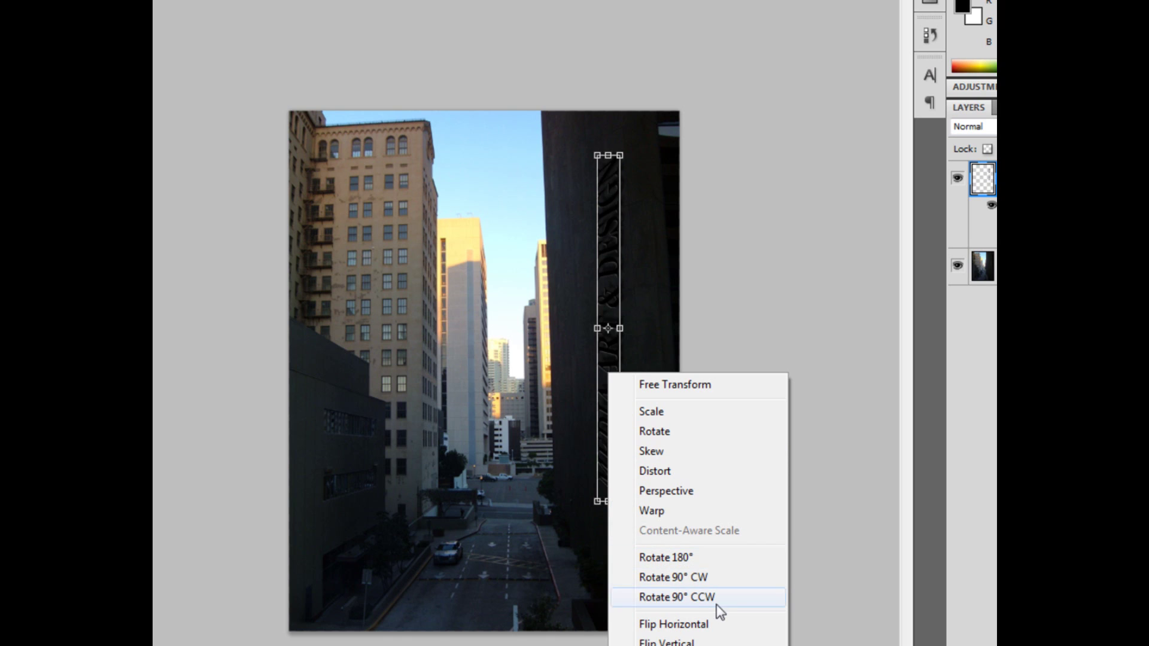
pyautogui.click(805, 275)
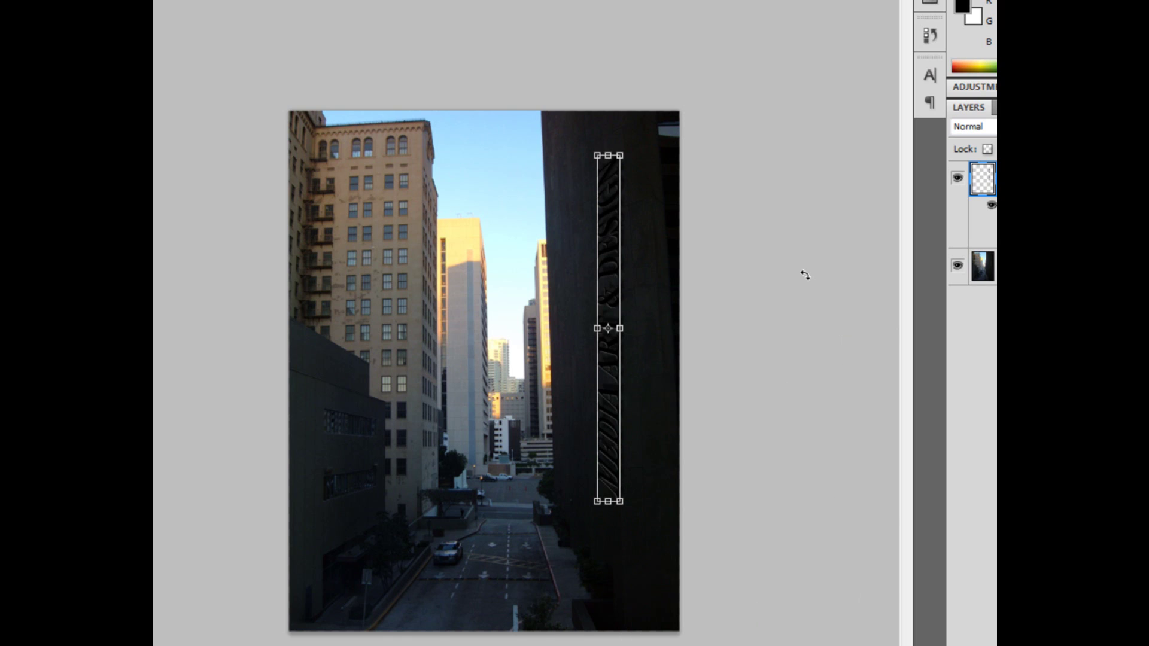